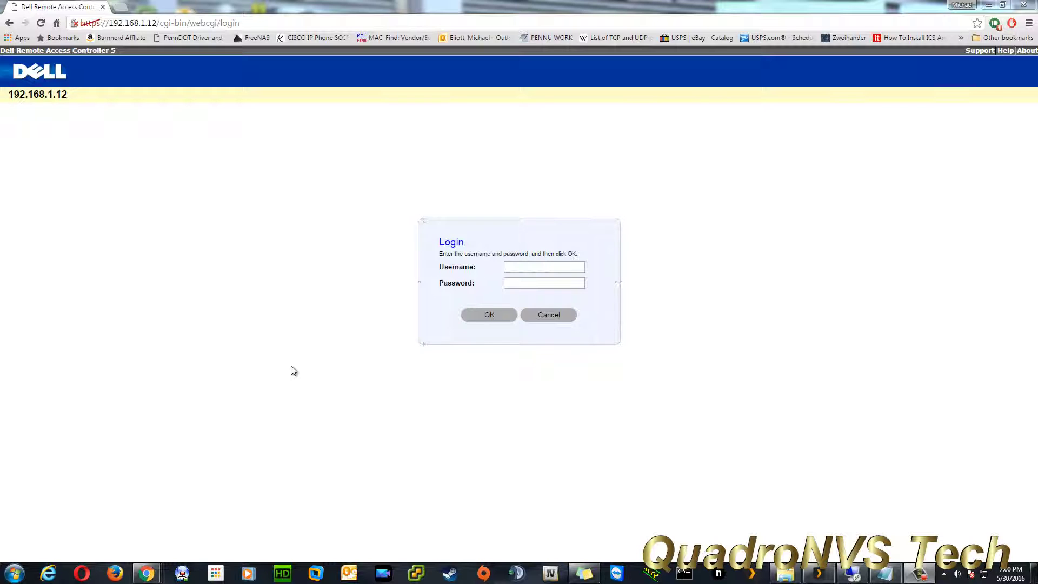
Check the installed Java version in the About Java window, then close it
{"action": "left_click", "coordinate": [21, 576]}
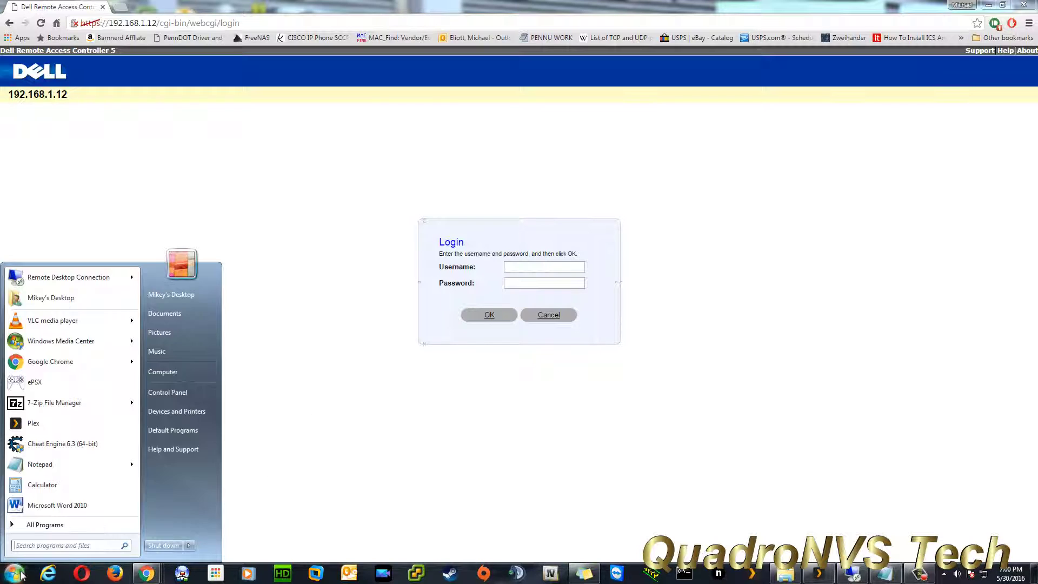
{"action": "type", "text": "je"}
{"action": "type", "text": "va"}
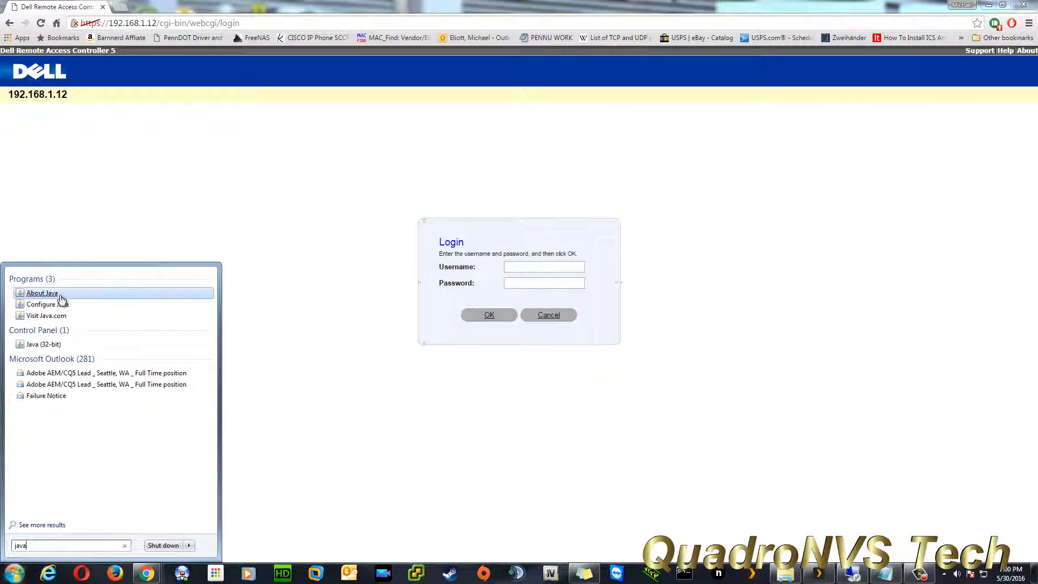
{"action": "left_click", "coordinate": [62, 293]}
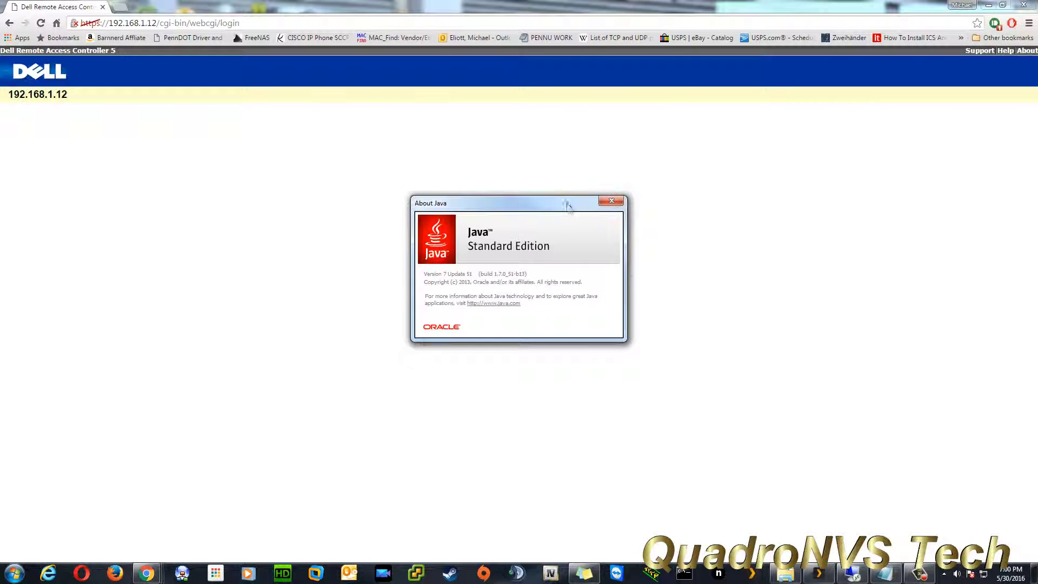
{"action": "left_click_drag", "start_coordinate": [567, 204], "coordinate": [470, 259]}
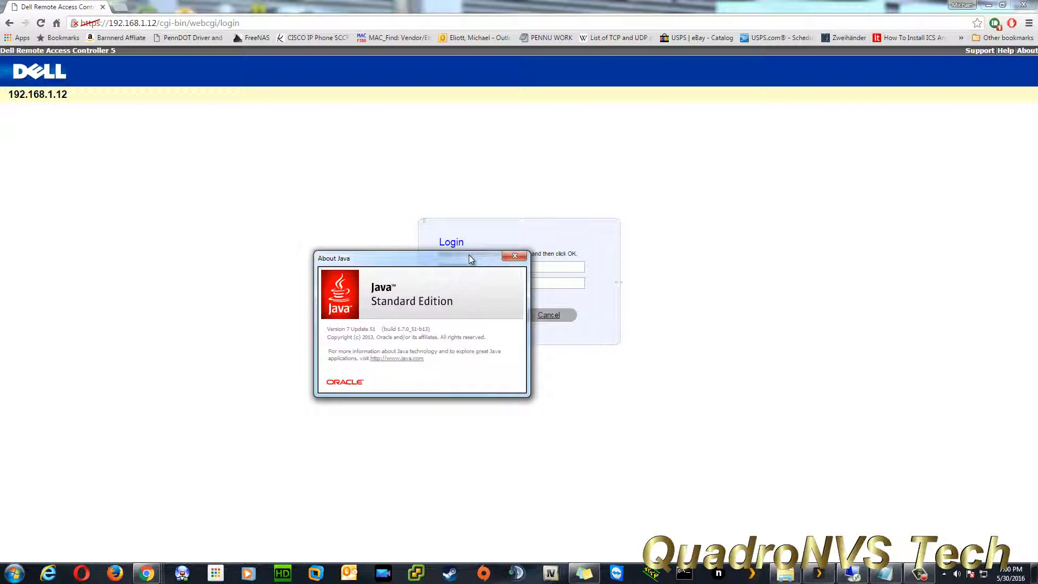
{"action": "left_click", "coordinate": [515, 257]}
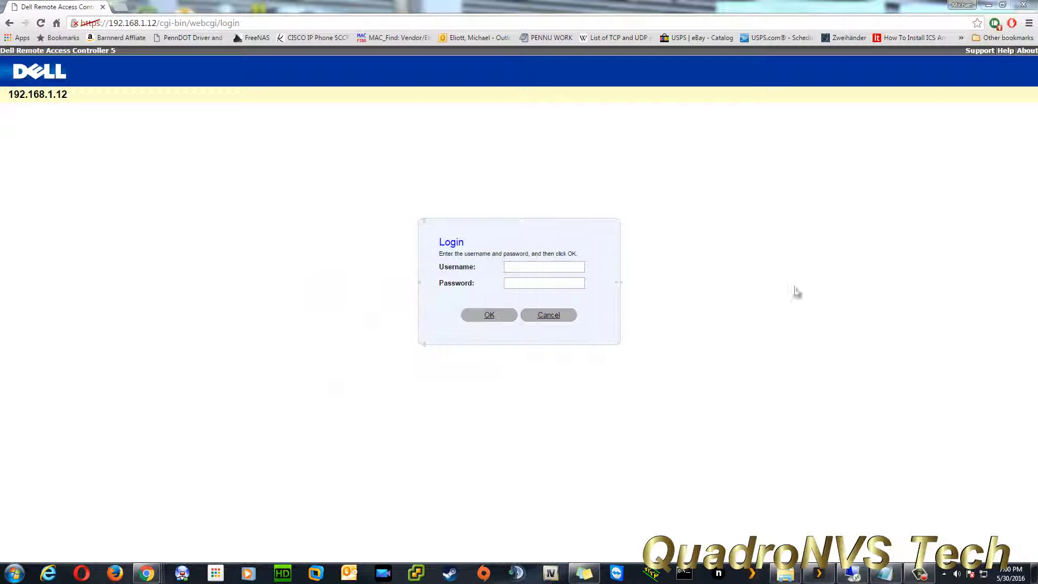
Log in to the DRAC with the saved admin username and the account password
{"action": "left_click", "coordinate": [520, 267]}
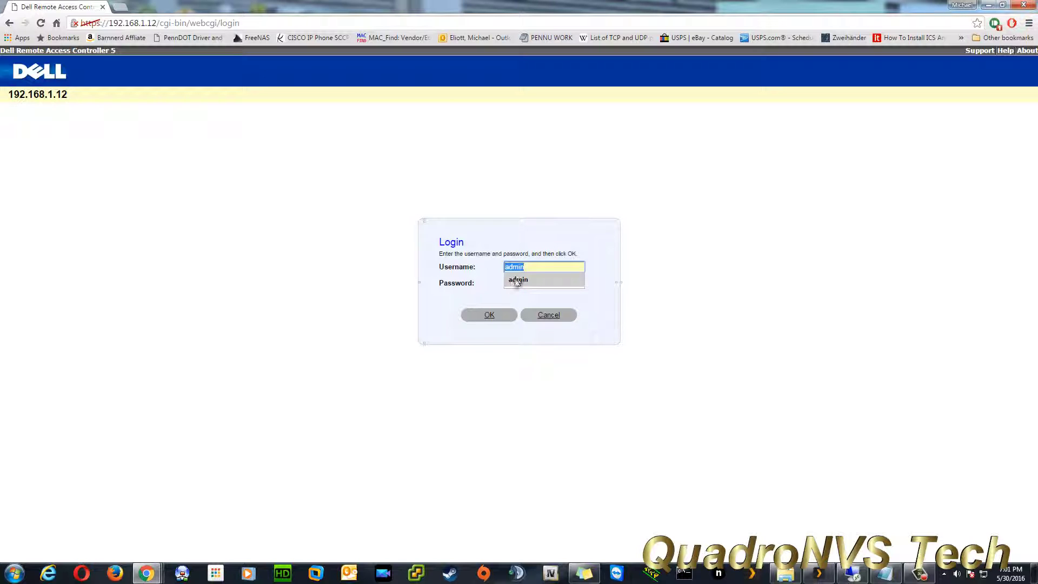
{"action": "left_click", "coordinate": [516, 280]}
{"action": "left_click", "coordinate": [525, 281]}
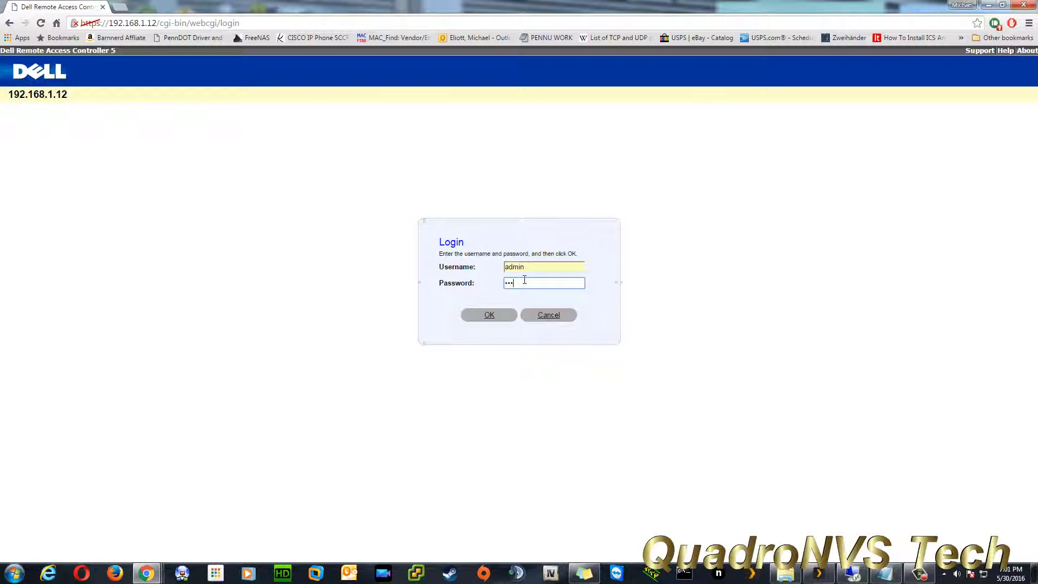
{"action": "key", "text": "BackSpace"}
{"action": "key", "text": "BackSpace"}
{"action": "key", "text": "BackSpace"}
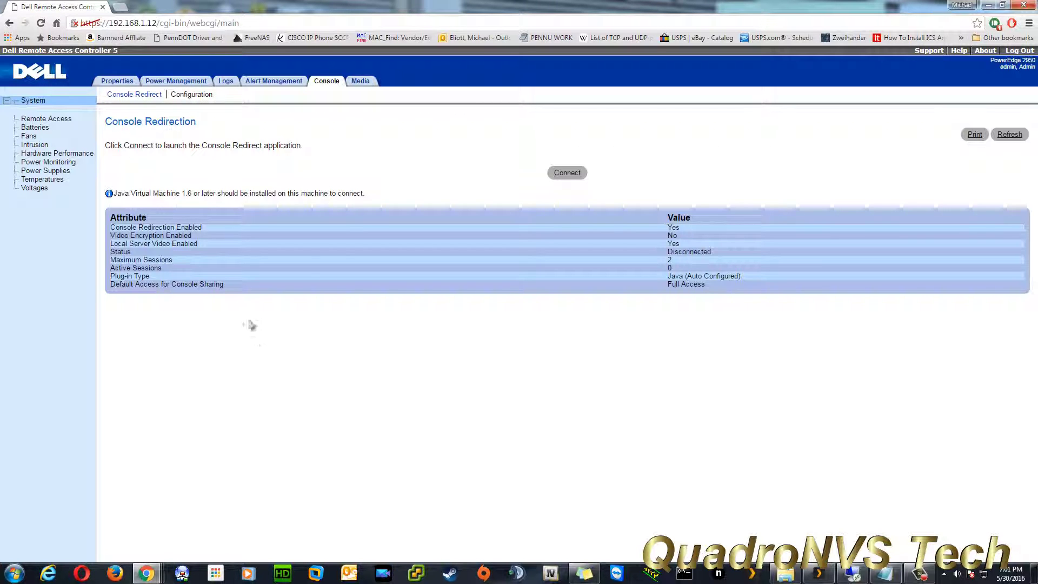
Connect console redirection, run the vkvm (6).jnlp launcher, and dismiss its launch error
{"action": "left_click", "coordinate": [553, 175]}
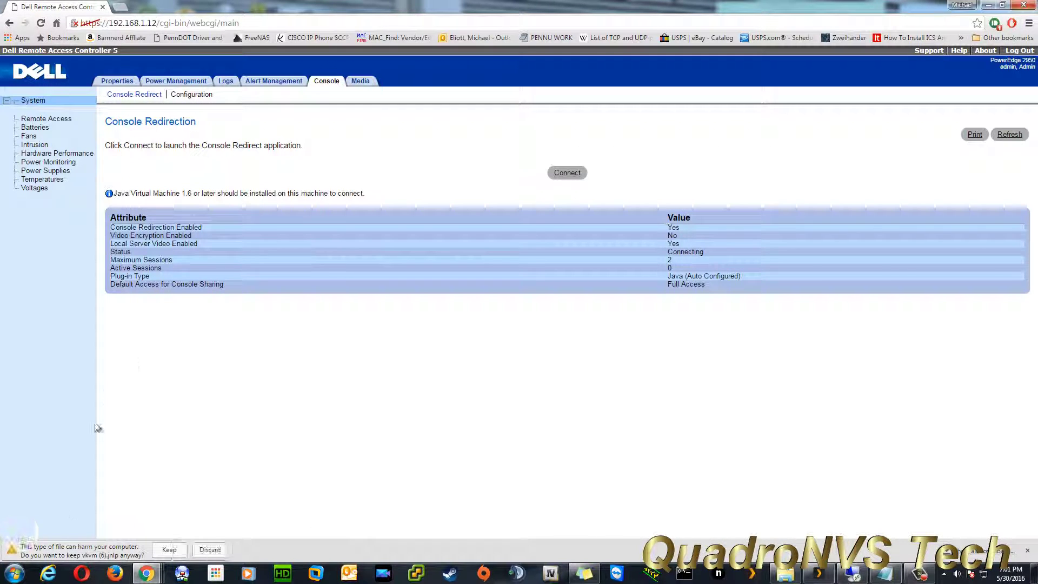
{"action": "left_click", "coordinate": [178, 551]}
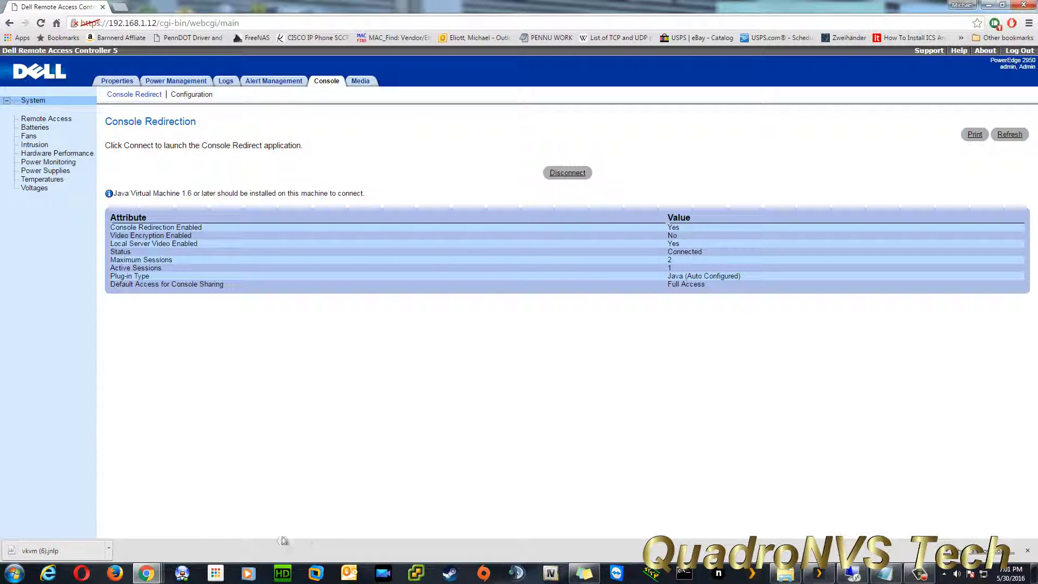
{"action": "left_click", "coordinate": [60, 550]}
{"action": "left_click", "coordinate": [595, 320]}
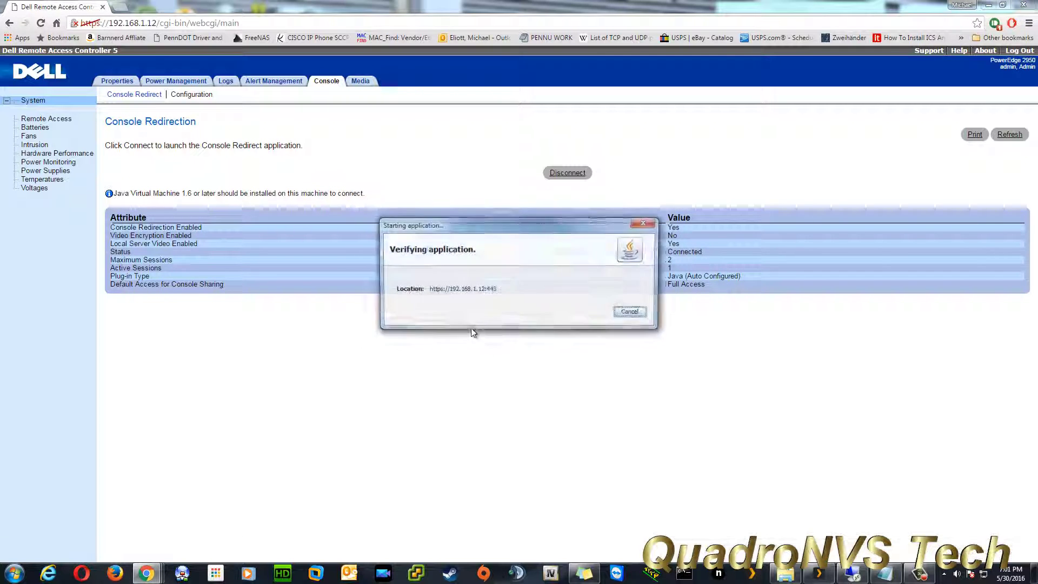
{"action": "left_click", "coordinate": [585, 315]}
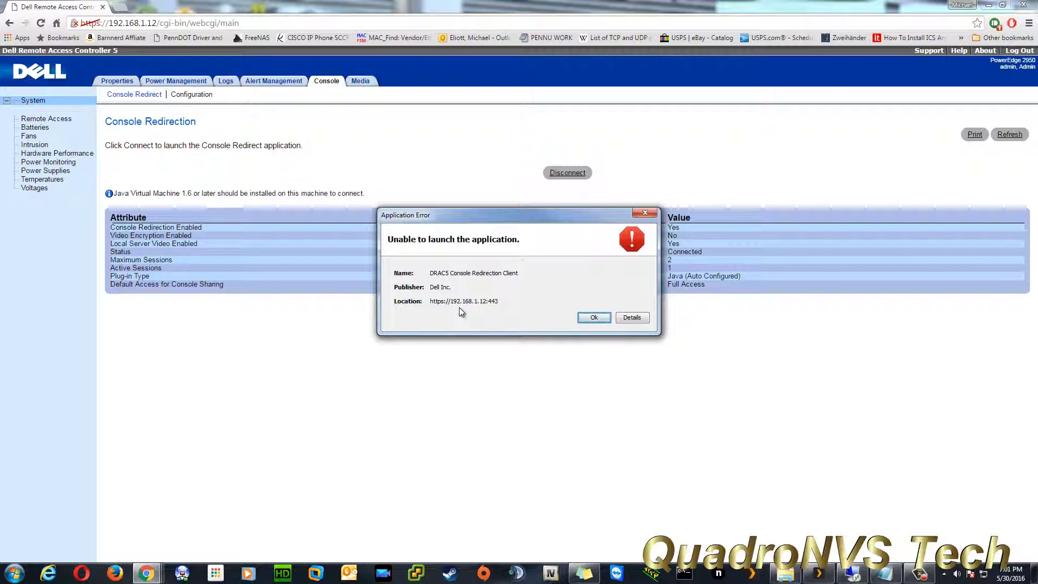
{"action": "left_click", "coordinate": [592, 317]}
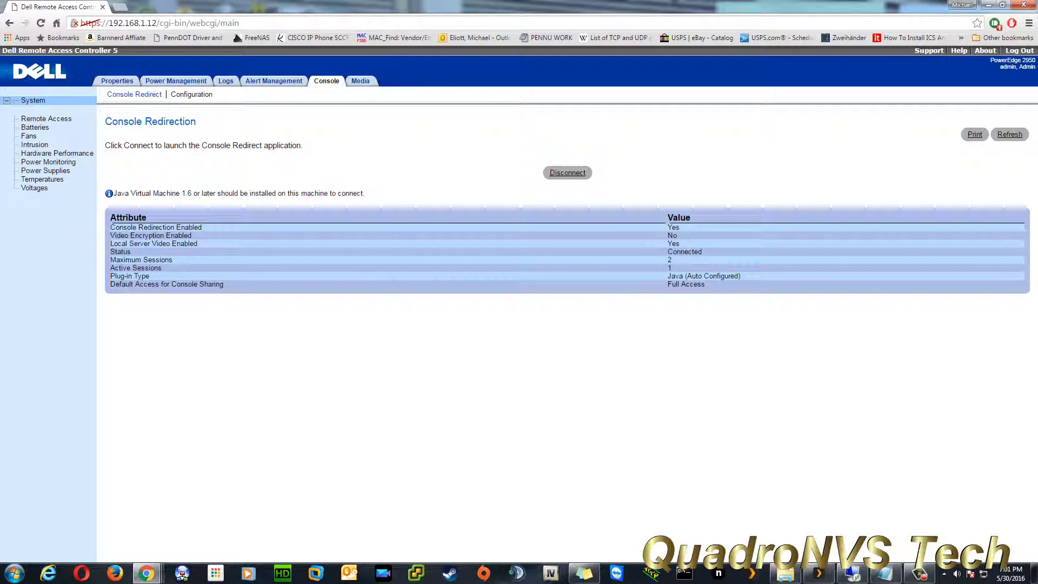
Open the Java Control Panel's Security settings and its Exception Site List editor
{"action": "left_click", "coordinate": [8, 573]}
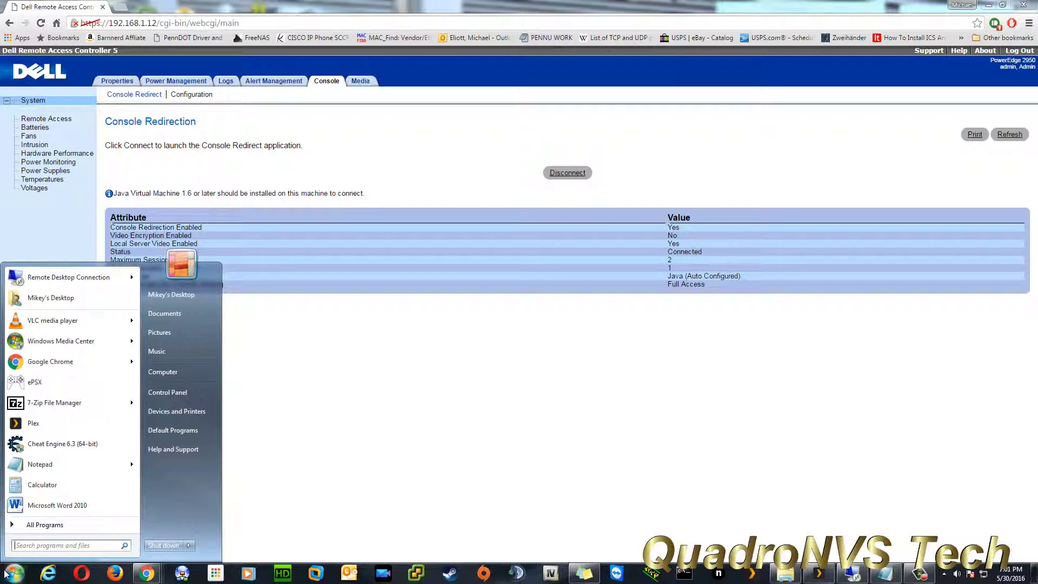
{"action": "type", "text": "java"}
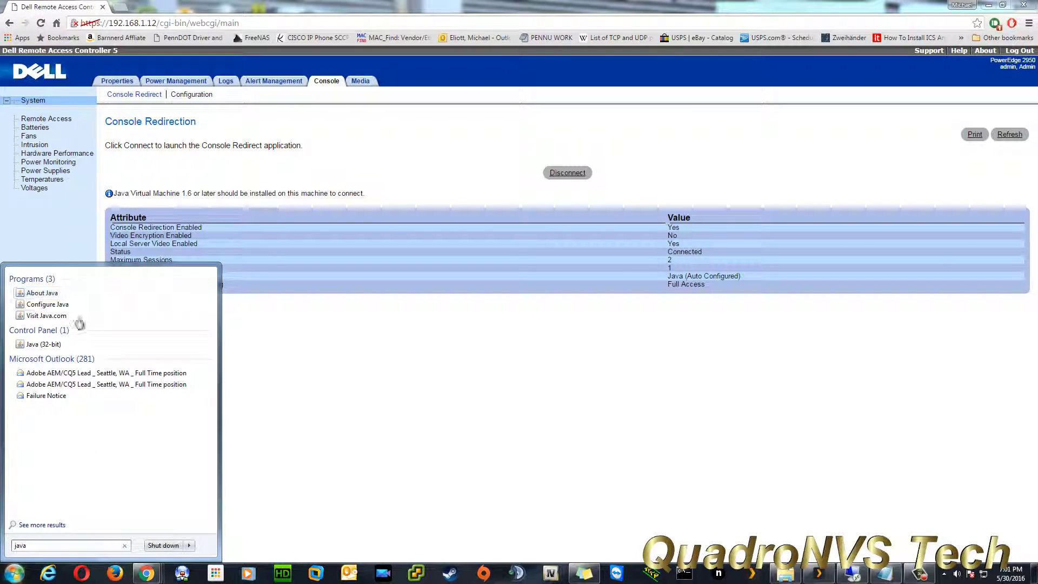
{"action": "left_click", "coordinate": [54, 304]}
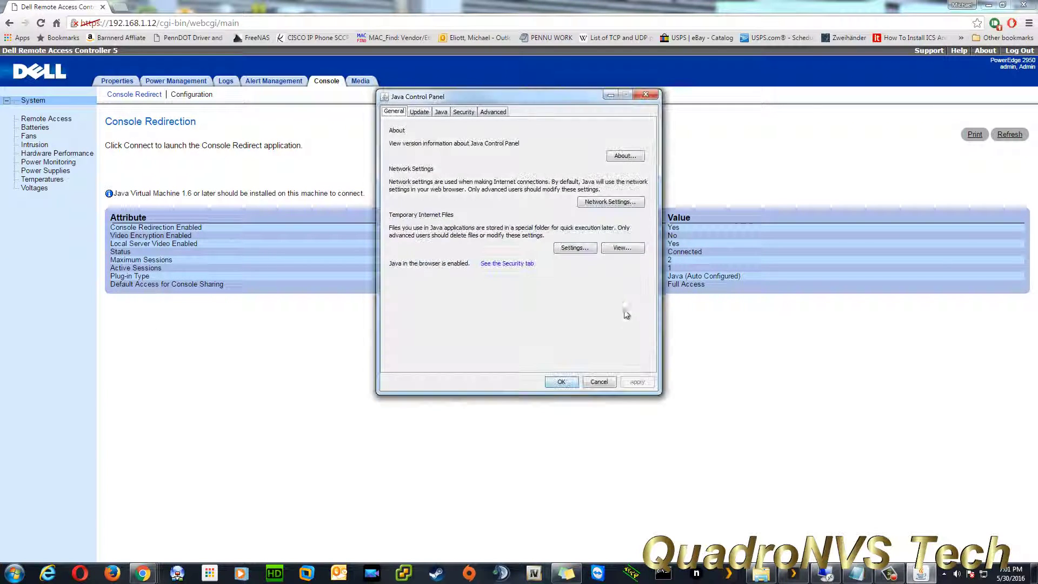
{"action": "left_click", "coordinate": [463, 112]}
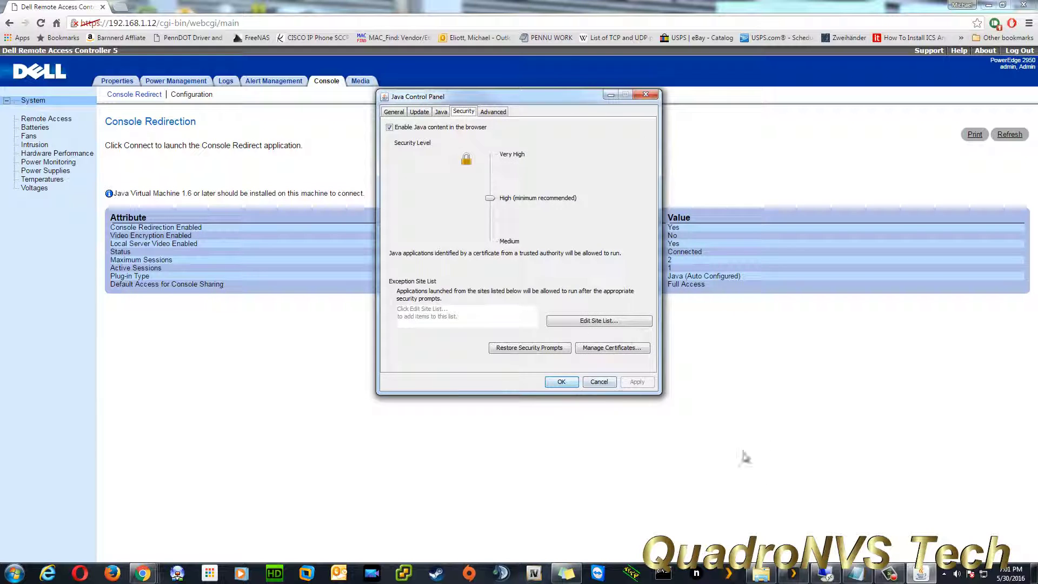
{"action": "left_click", "coordinate": [585, 322]}
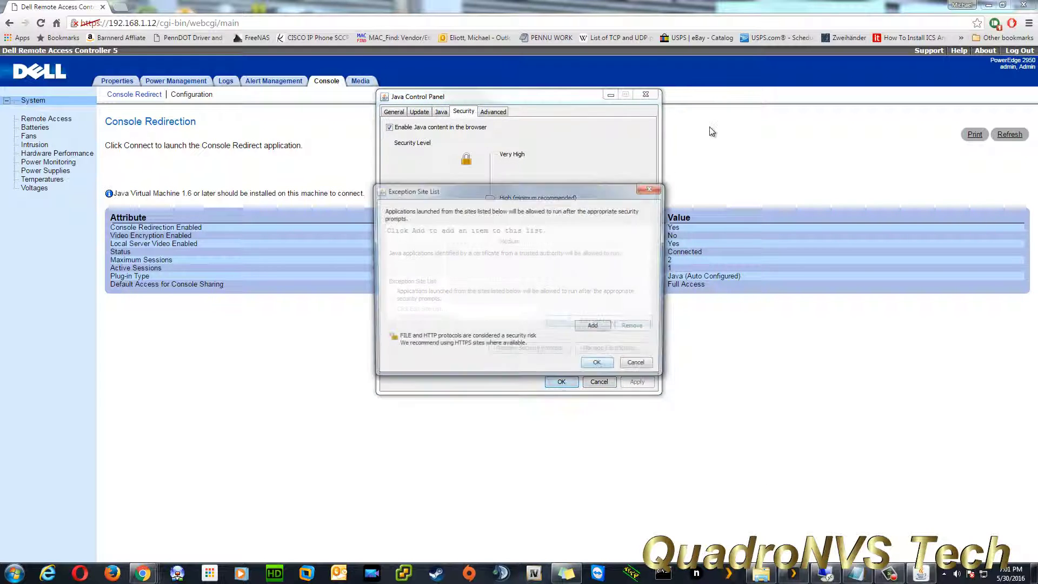
{"action": "left_click", "coordinate": [595, 328]}
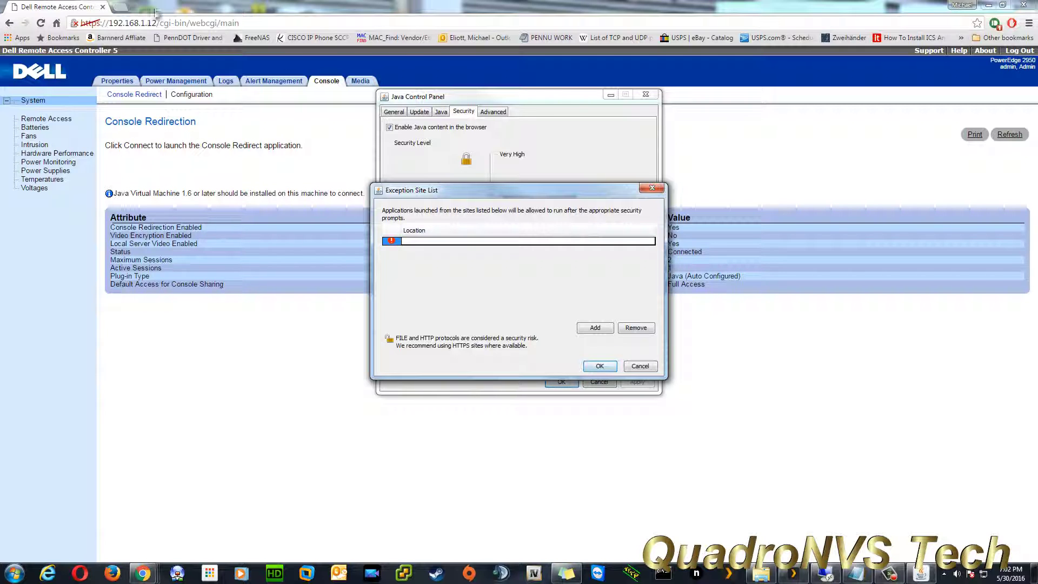
{"action": "left_click_drag", "start_coordinate": [158, 20], "coordinate": [108, 23]}
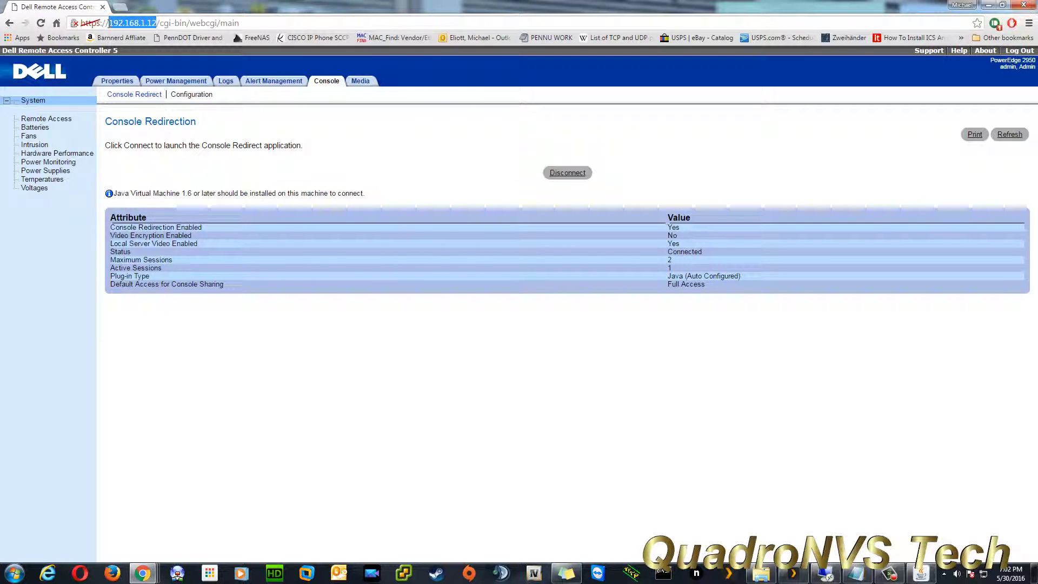
{"action": "left_click", "coordinate": [921, 573]}
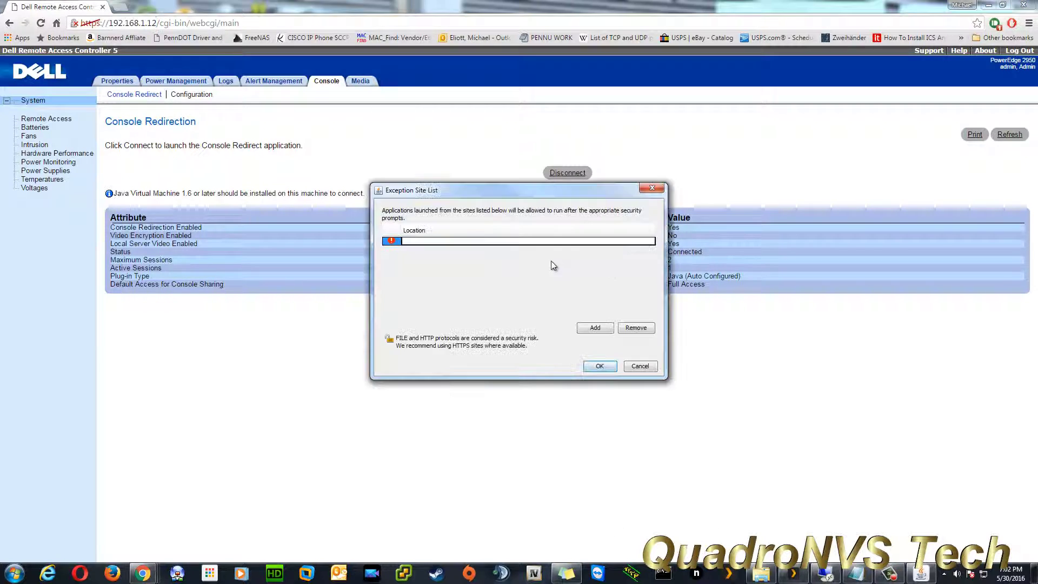
{"action": "type", "text": "https://192.168.1.12:443/plugins/vkvm/avctDRAC5Viewer.jar"}
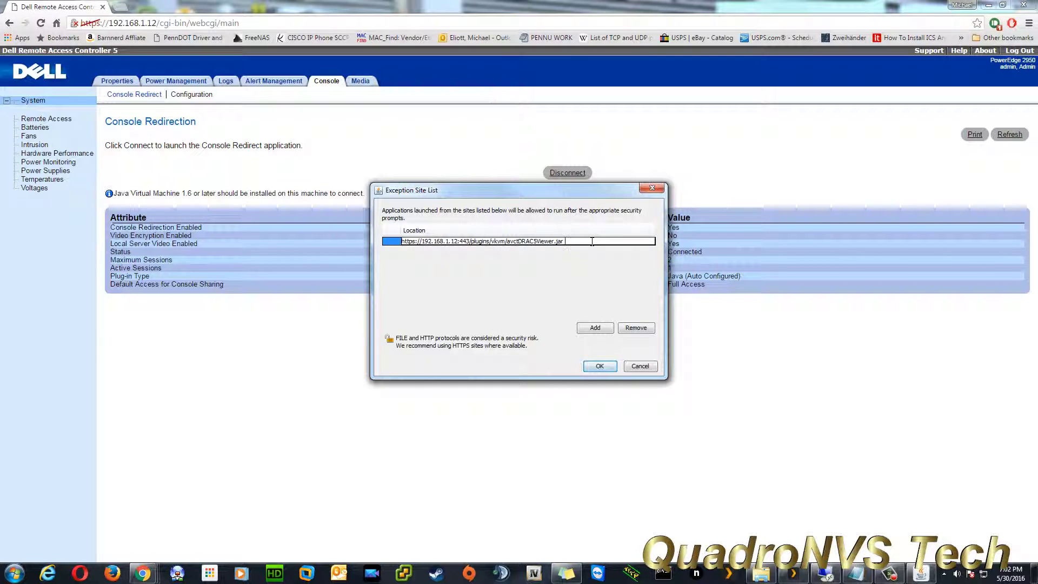
{"action": "left_click_drag", "start_coordinate": [609, 244], "coordinate": [471, 240]}
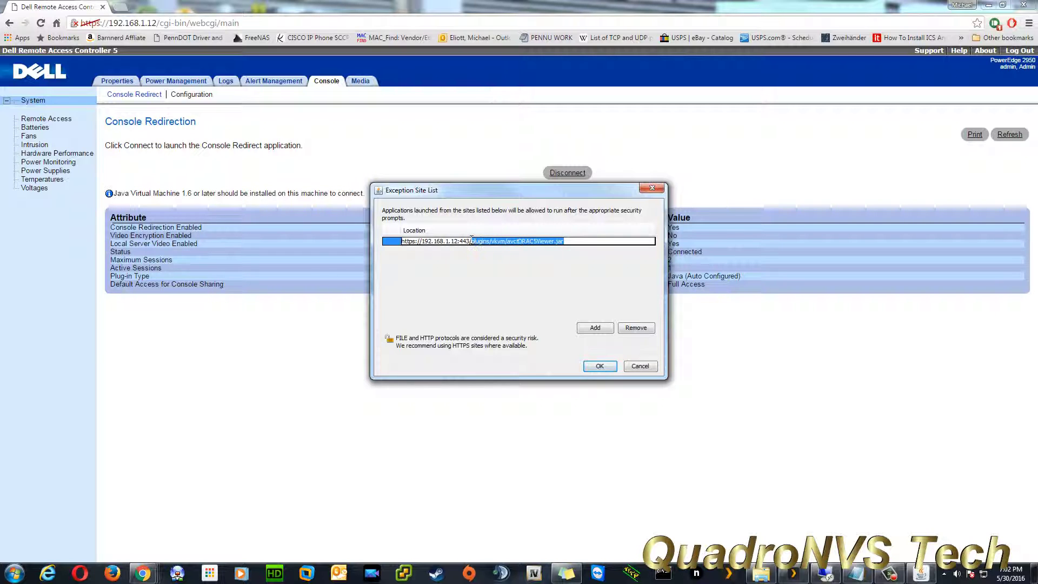
{"action": "key", "text": "BackSpace"}
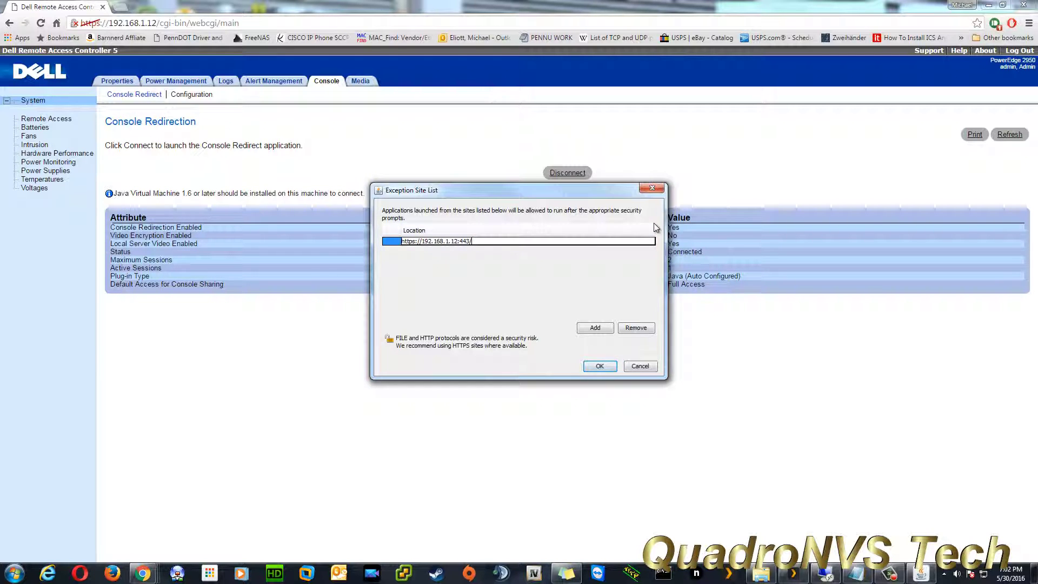
{"action": "key", "text": "BackSpace"}
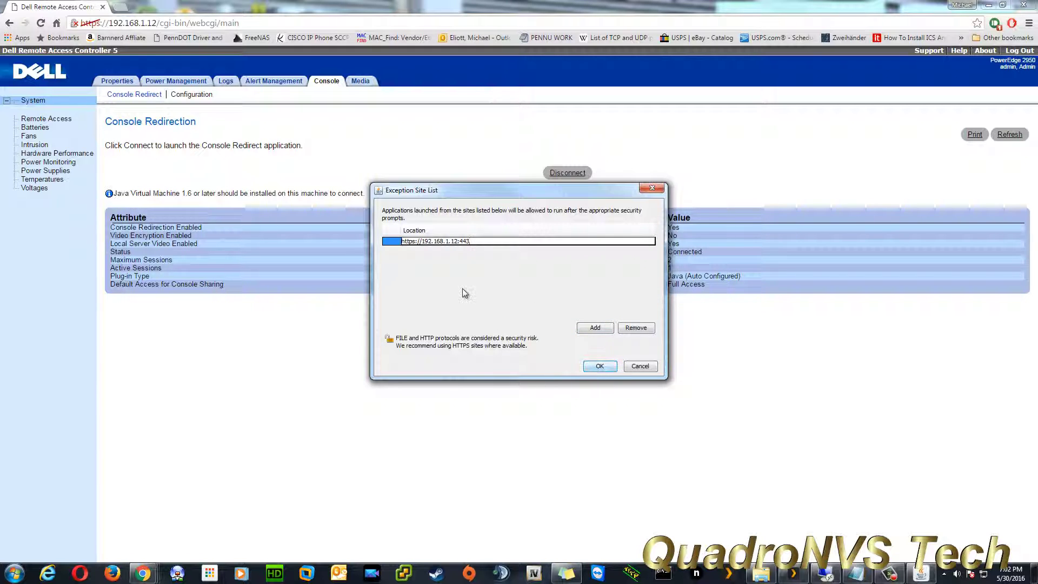
{"action": "key", "text": "ctrl+a"}
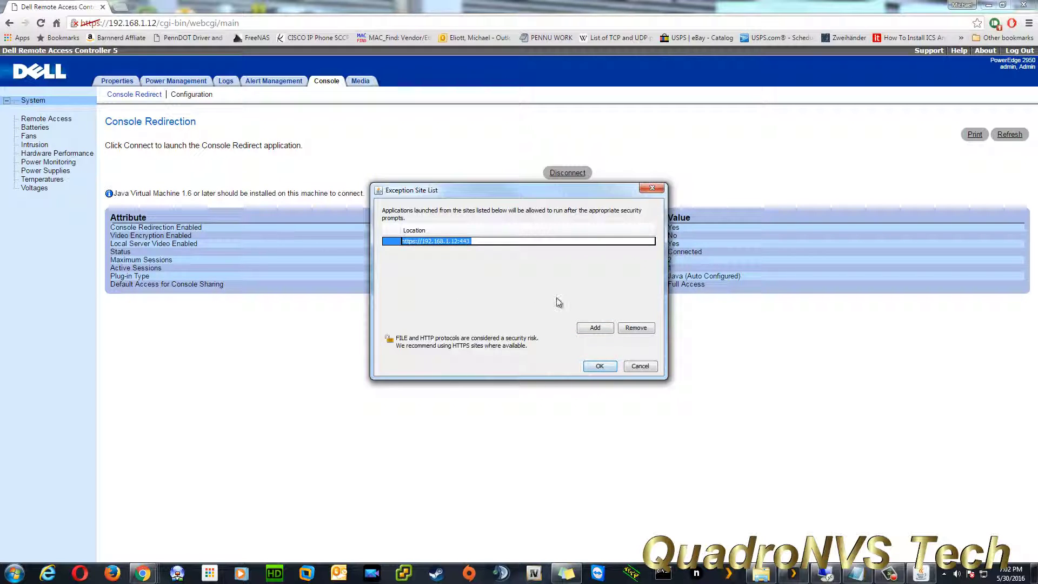
{"action": "left_click", "coordinate": [608, 369]}
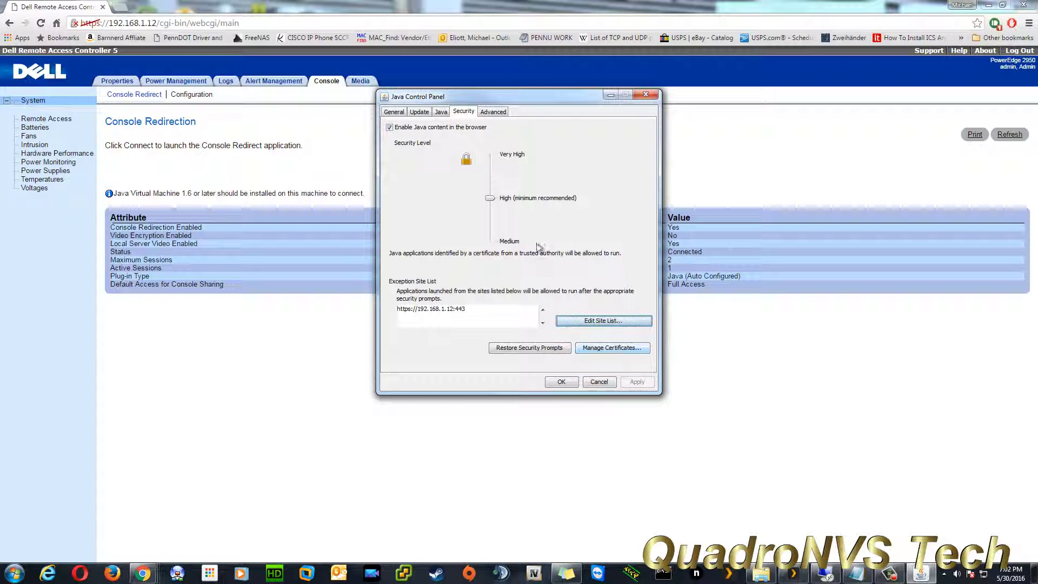
Save the Java settings, reconnect console redirection, and run the viewer past the certificate warning
{"action": "left_click", "coordinate": [560, 380]}
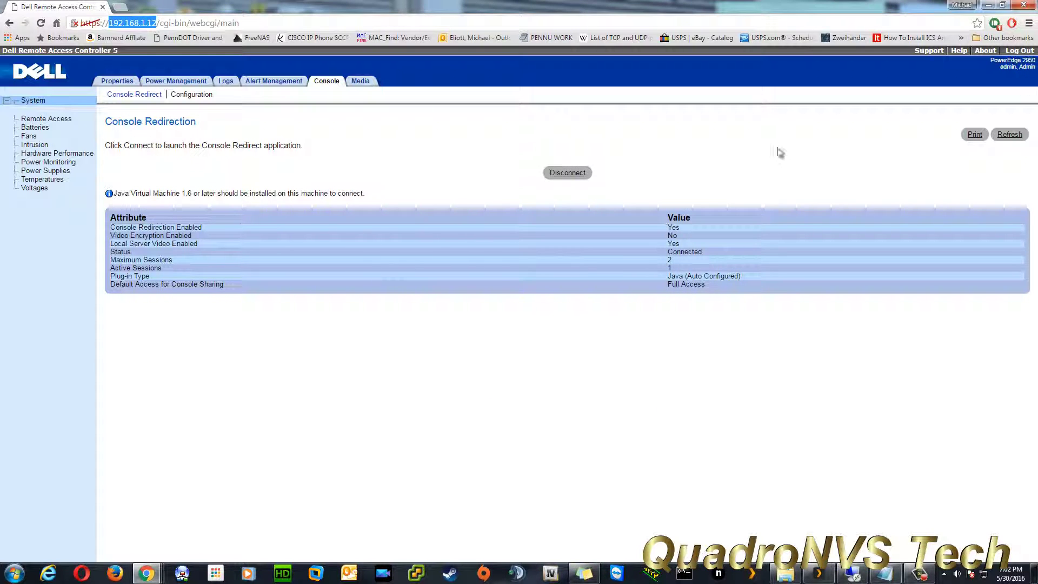
{"action": "left_click", "coordinate": [568, 173]}
{"action": "left_click", "coordinate": [567, 172]}
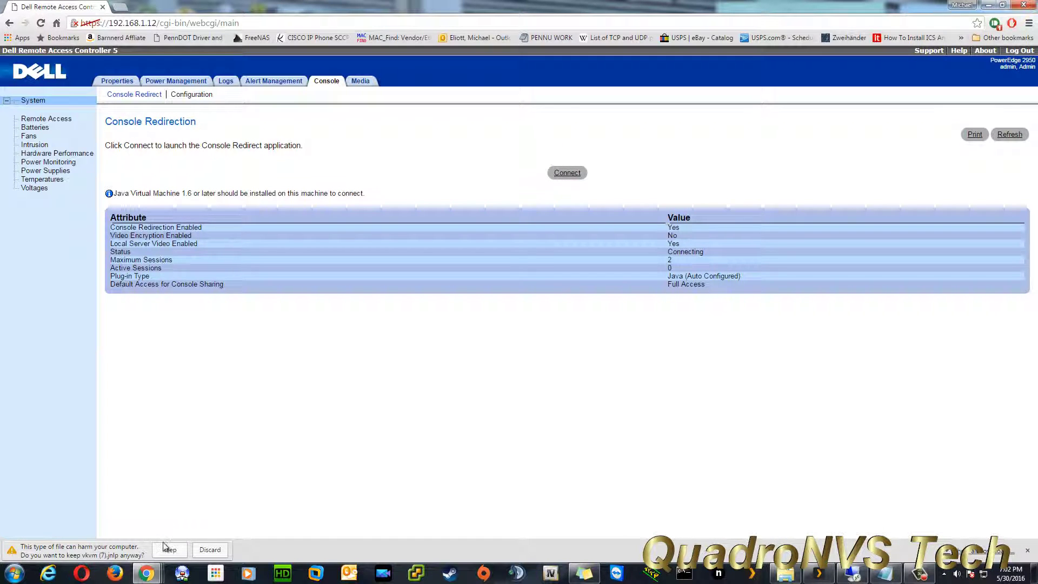
{"action": "left_click", "coordinate": [165, 550]}
{"action": "left_click", "coordinate": [33, 551]}
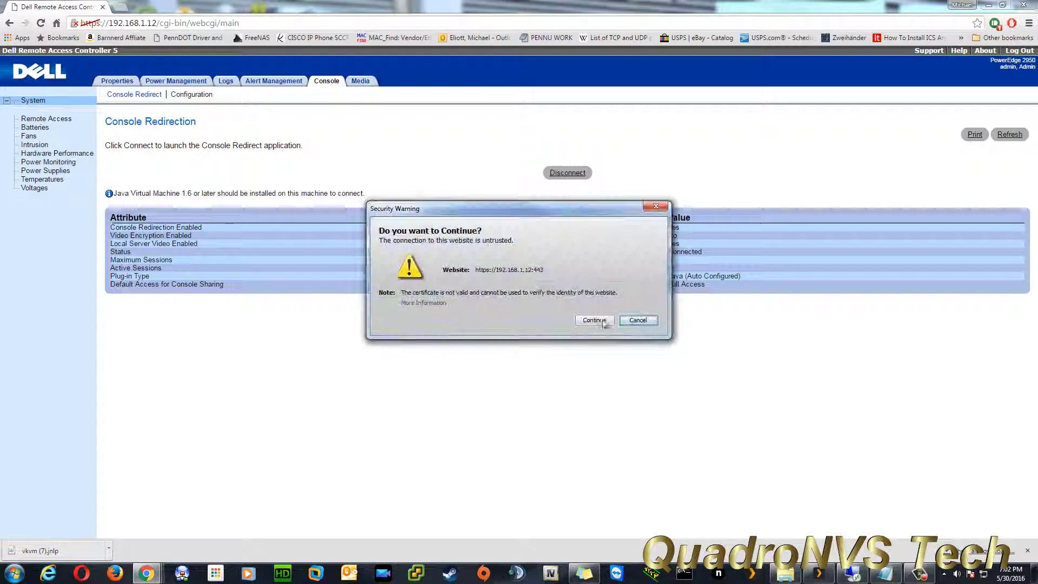
{"action": "left_click", "coordinate": [594, 320]}
{"action": "left_click", "coordinate": [592, 325]}
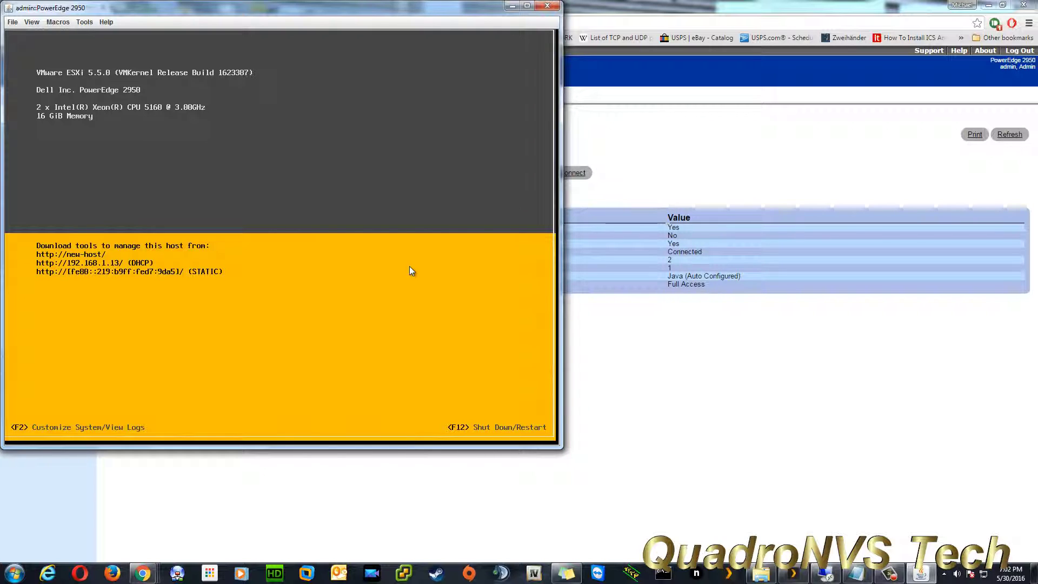
Centre the console viewer window on screen and press F2 for ESXi system customization
{"action": "left_click_drag", "start_coordinate": [239, 11], "coordinate": [517, 84]}
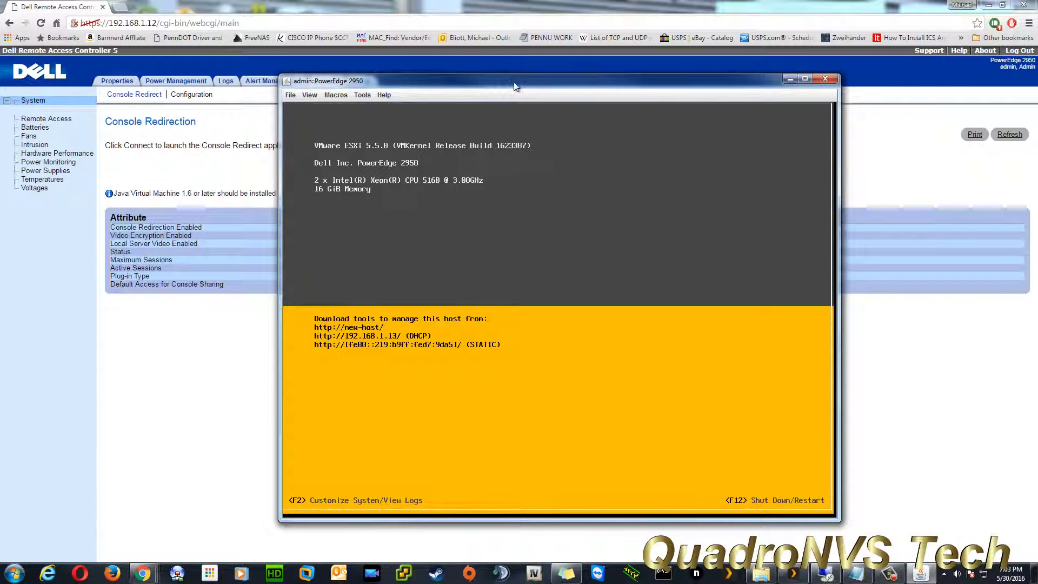
{"action": "left_click_drag", "start_coordinate": [516, 87], "coordinate": [464, 77]}
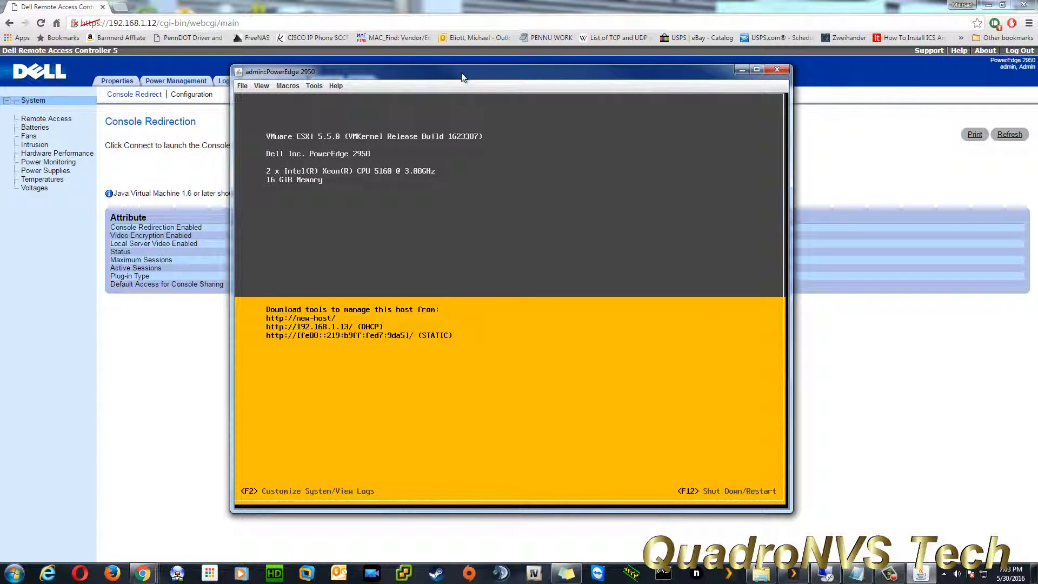
{"action": "key", "text": "F2"}
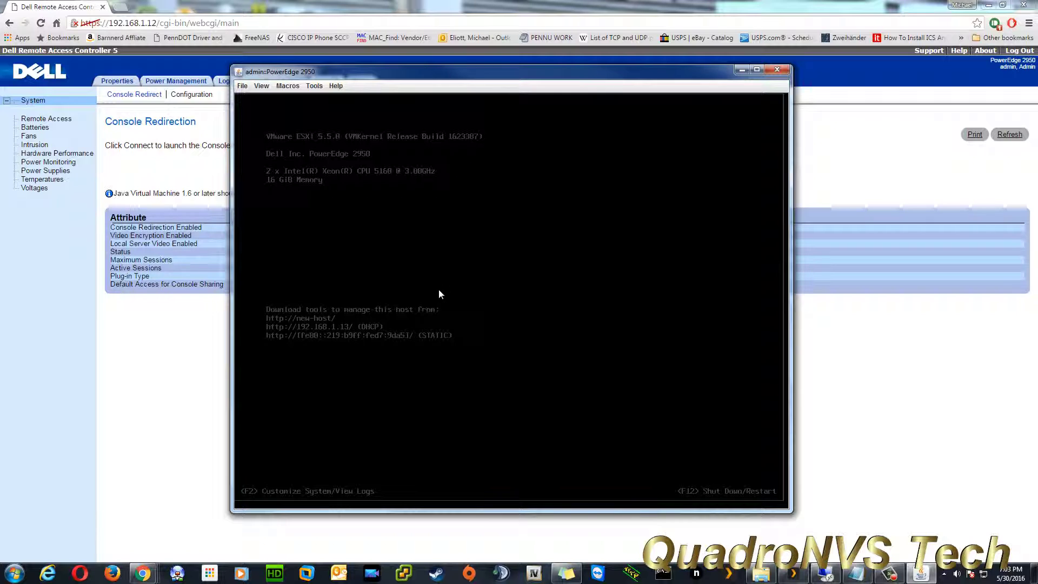